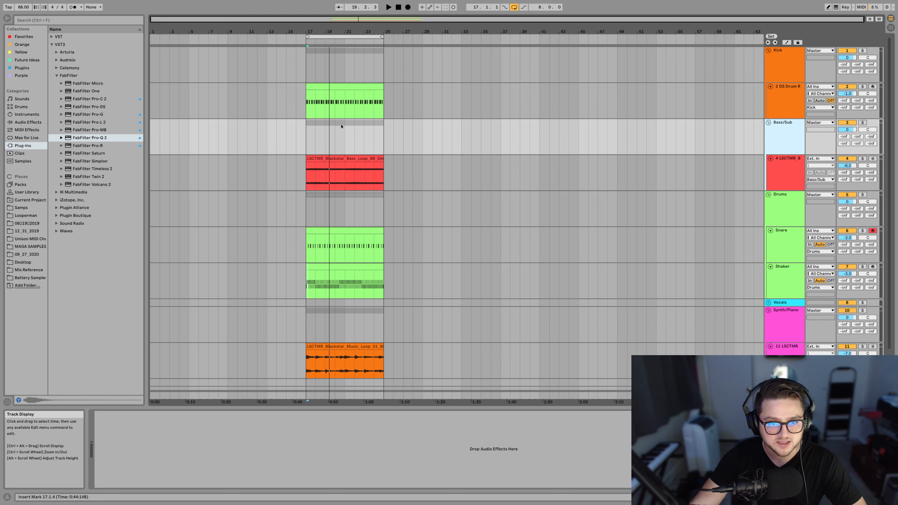
- Insert a FabFilter Pro-Q 3 equalizer on the Bass/Sub group track
key("space")
left_click(105, 138)
left_click_drag(105, 138, 177, 143)
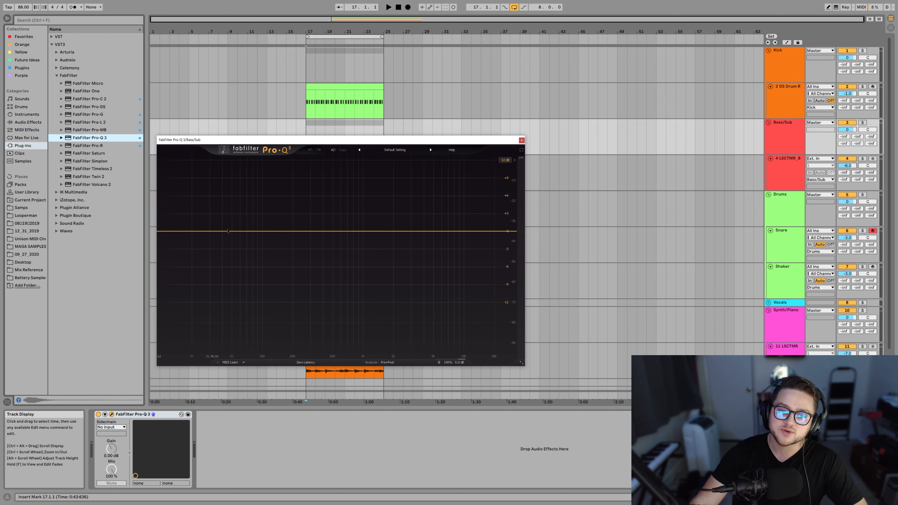
- Add a high-cut band at the upper end of the Bass/Sub equalizer and solo the Bass/Sub track
left_click(509, 233)
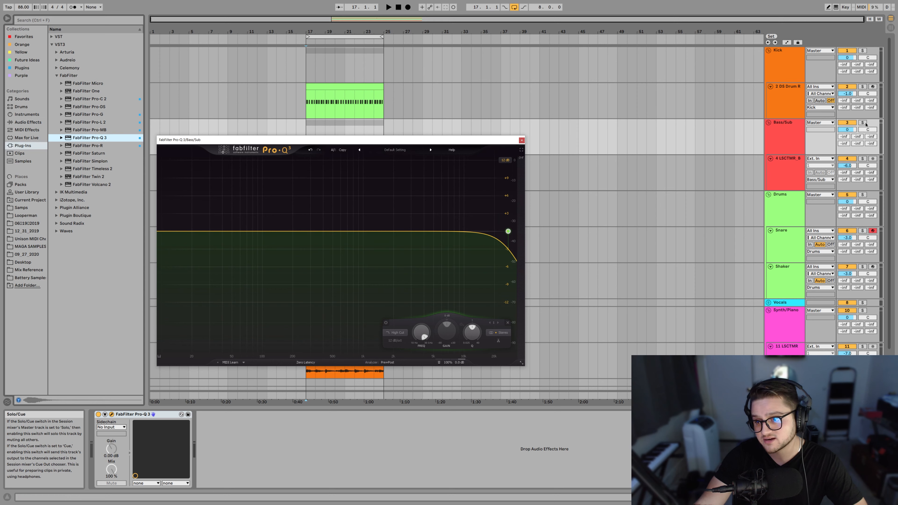
left_click(863, 86)
left_click(862, 122)
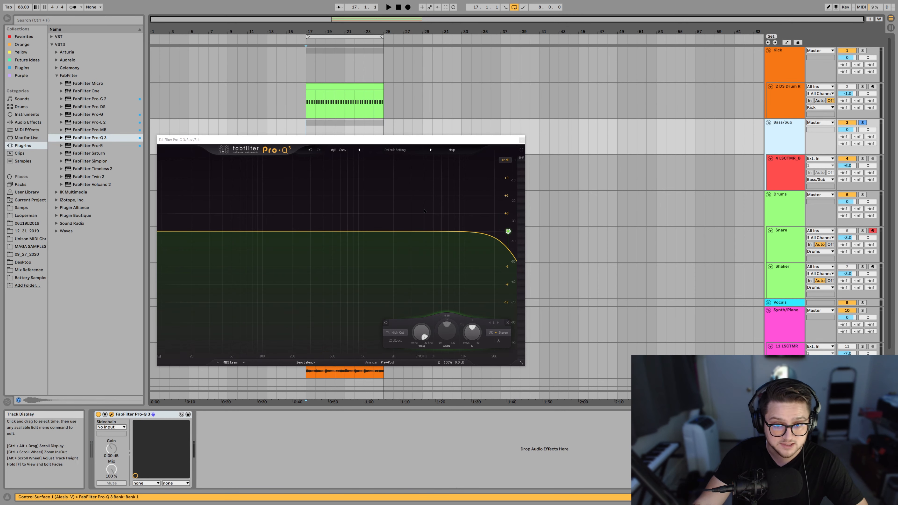
- Play the bass and, while auditioning the high-cut band alone, lower its frequency to just above 1 kHz
key("space")
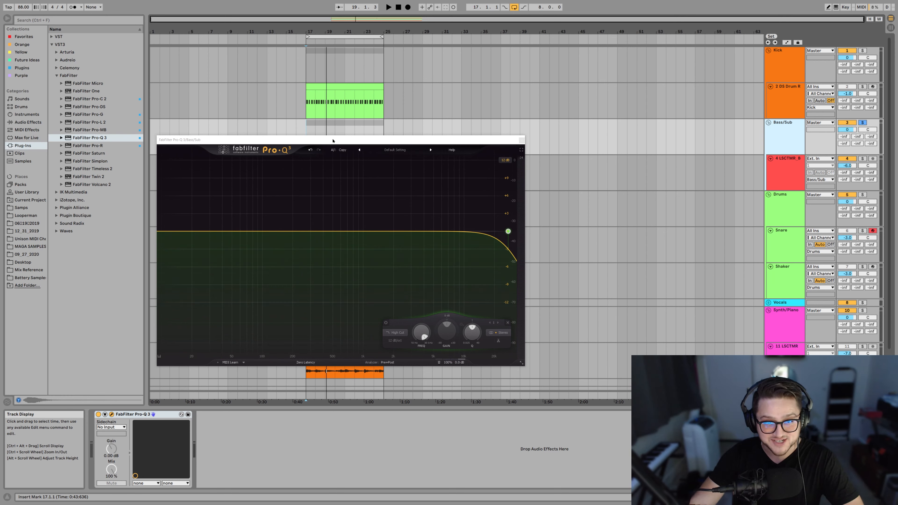
mouse_move(427, 337)
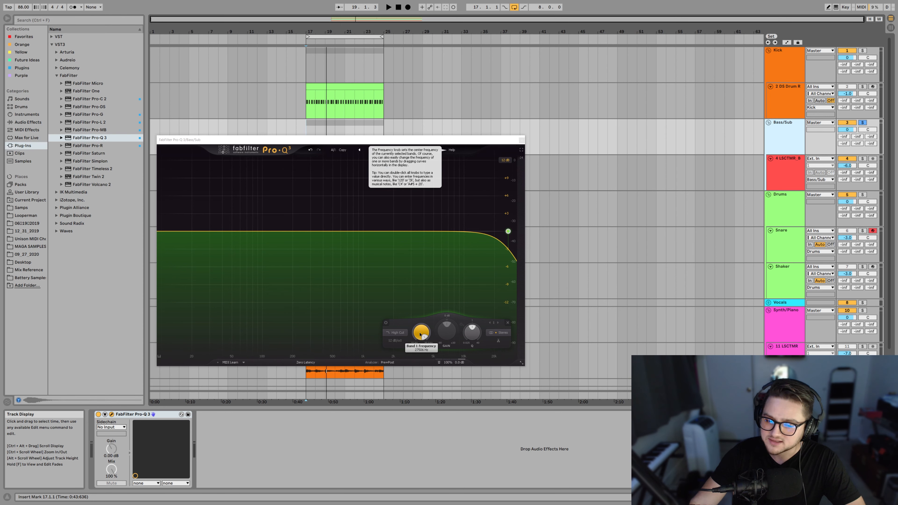
key("space")
mouse_move(490, 216)
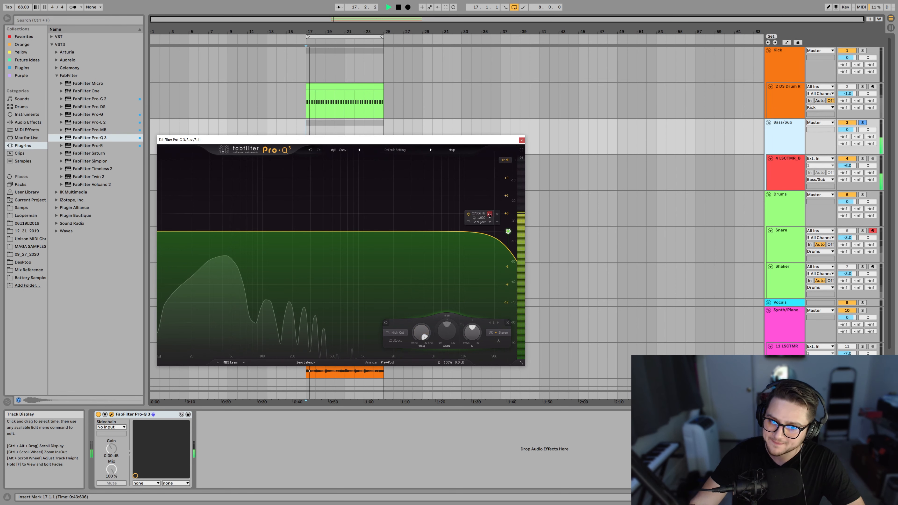
left_click_drag(490, 215, 354, 337)
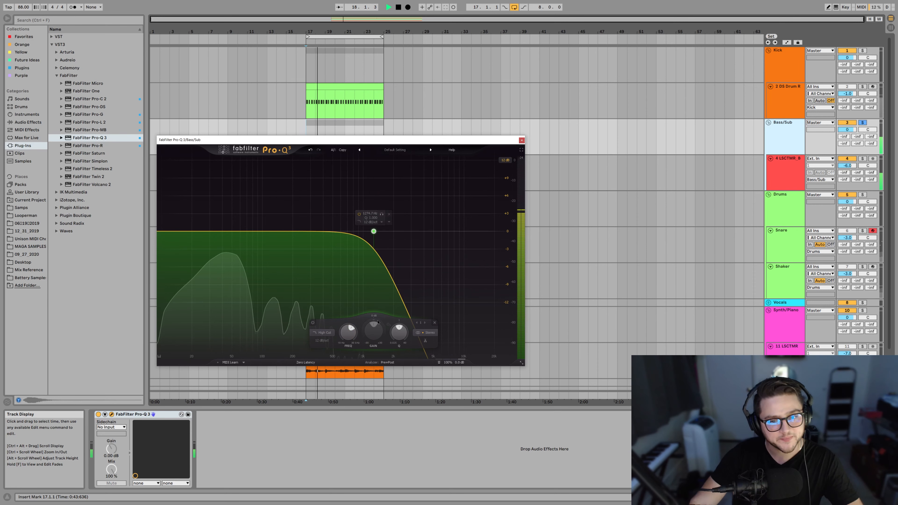
- Compare the bass with the high-cut band repeatedly bypassed and re-enabled during playback
left_click(314, 324)
left_click(314, 324)
left_click(313, 324)
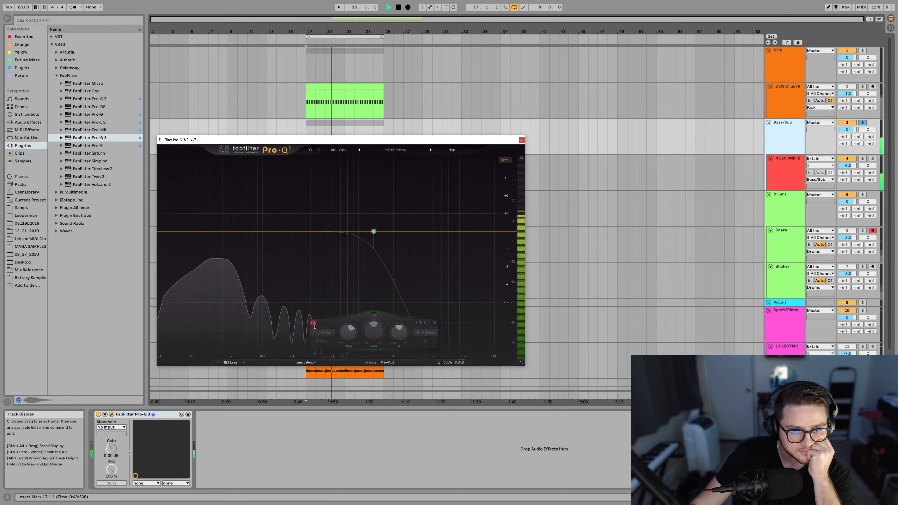
left_click(313, 323)
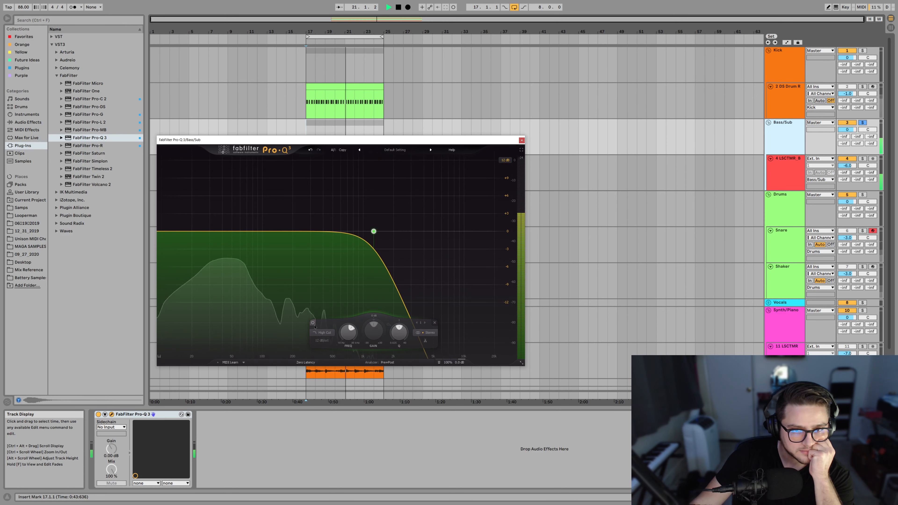
left_click(314, 324)
left_click(313, 324)
left_click(313, 324)
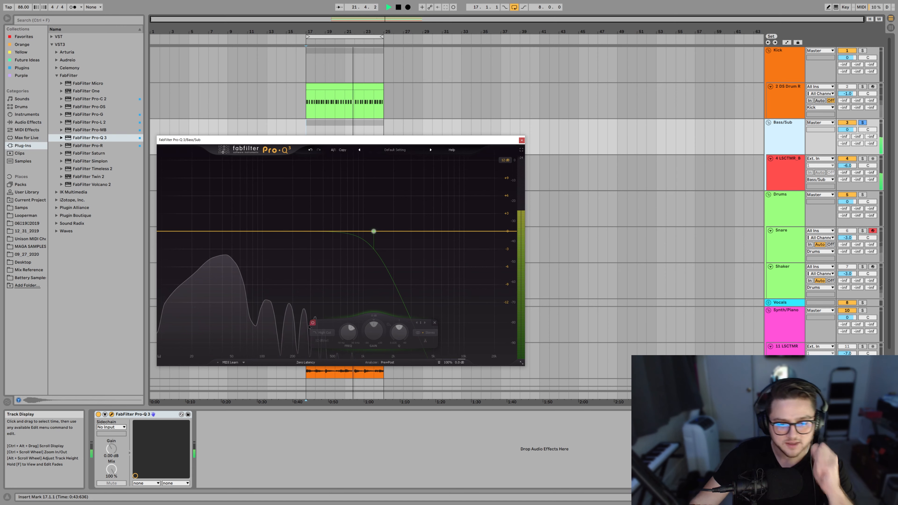
left_click(313, 324)
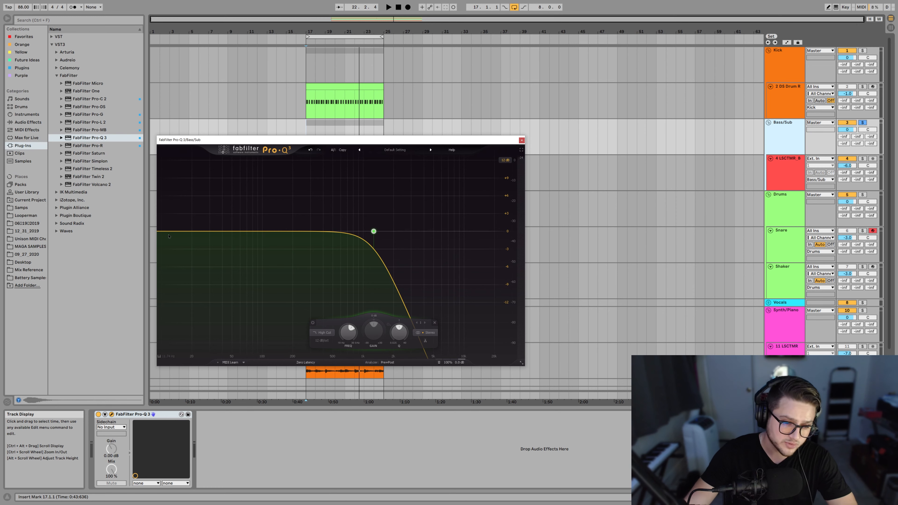
- Add a low-cut band at the lowest end of the bass equalizer and set its slope to Brickwall
left_click(161, 232)
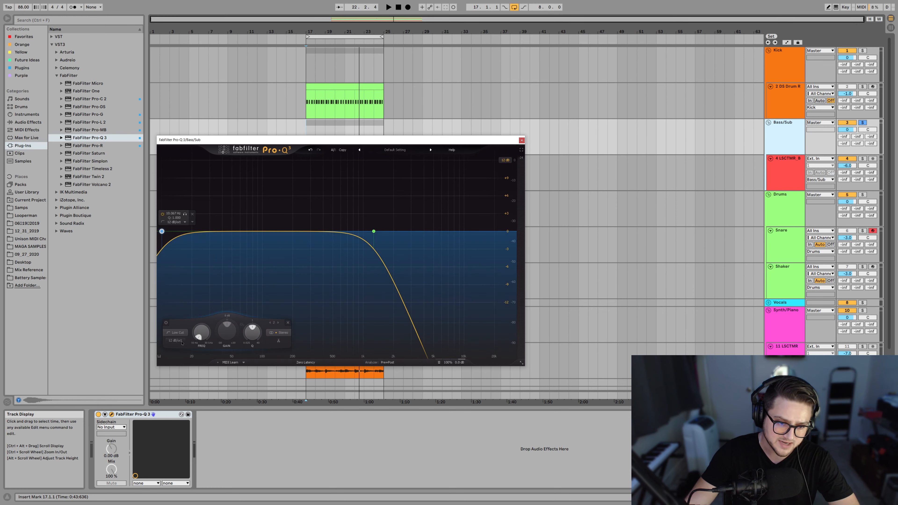
left_click(178, 341)
left_click(178, 407)
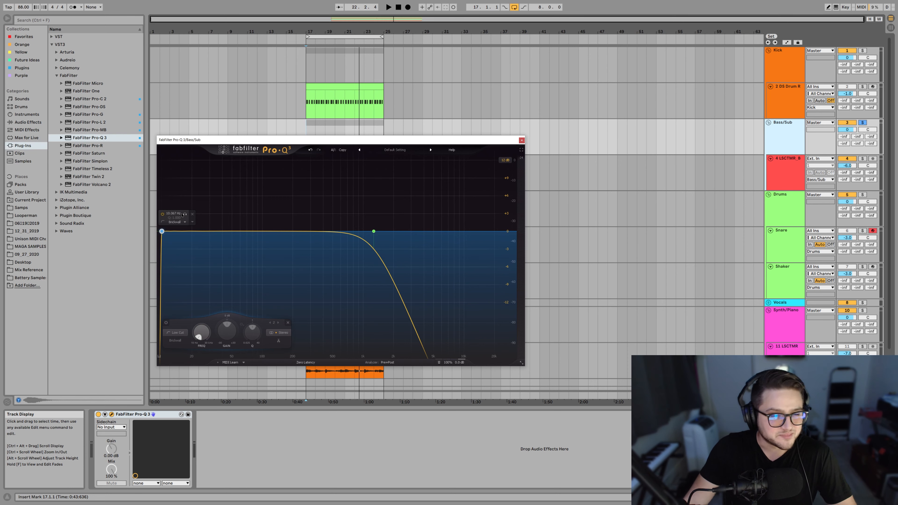
- Audition the low-cut band alone during playback and raise its frequency to about 30 Hz
left_click(185, 214)
key("space")
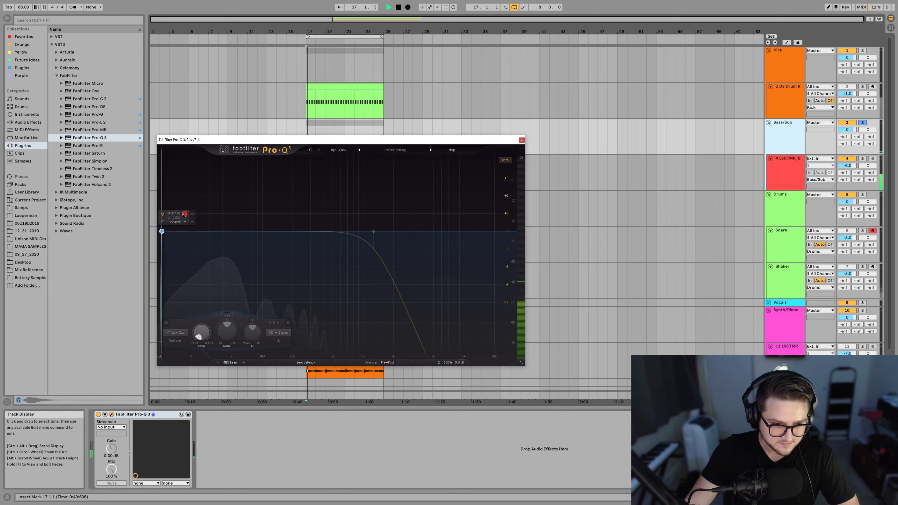
left_click_drag(188, 216, 233, 223)
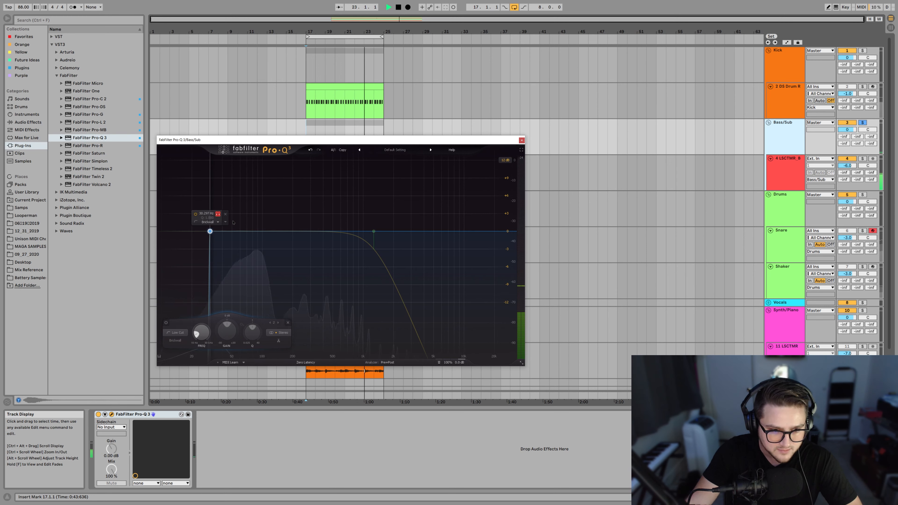
left_click_drag(233, 222, 234, 223)
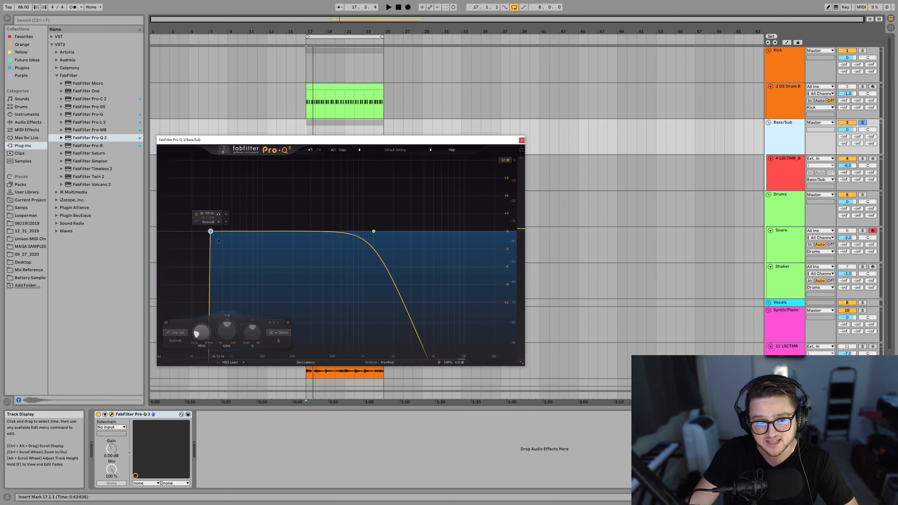
- Set the low-cut slope to 24 dB/oct, lower its frequency to about 25 Hz, and compare the bass with the equalizer bypassed
left_click(175, 341)
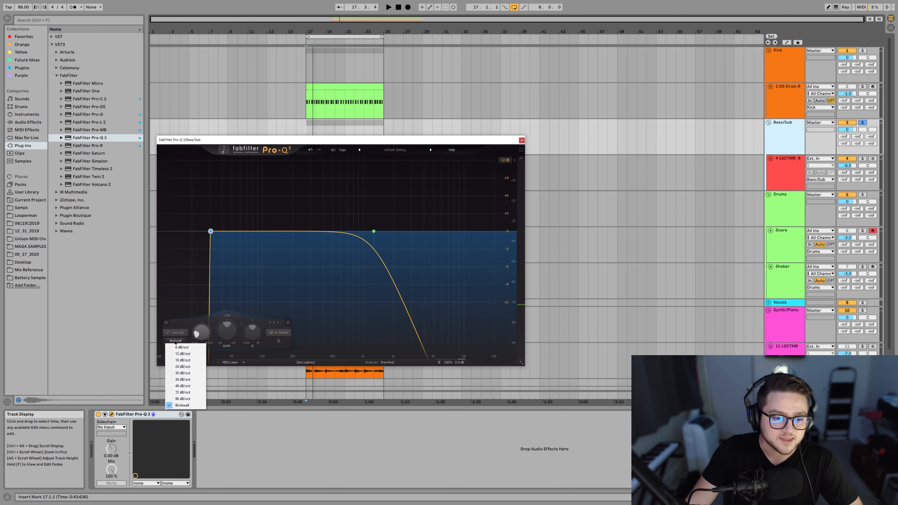
left_click(184, 367)
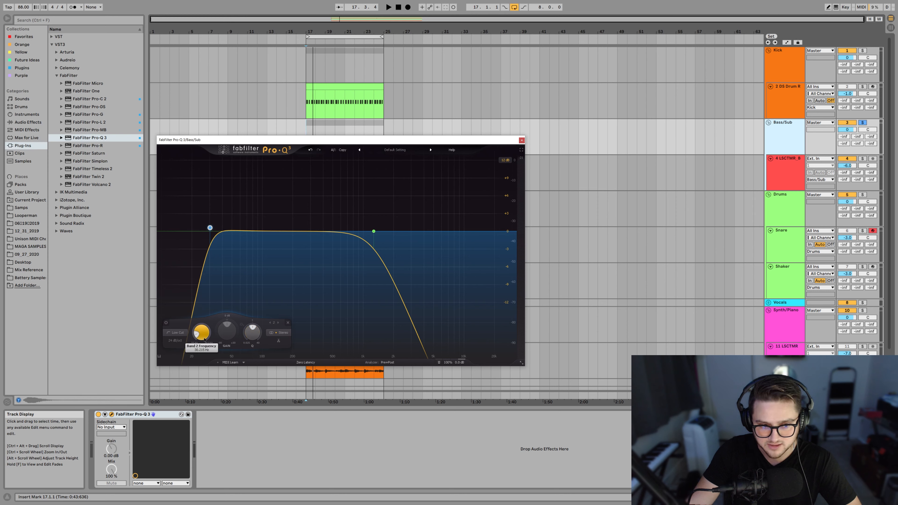
scroll(205, 340, "down", 2)
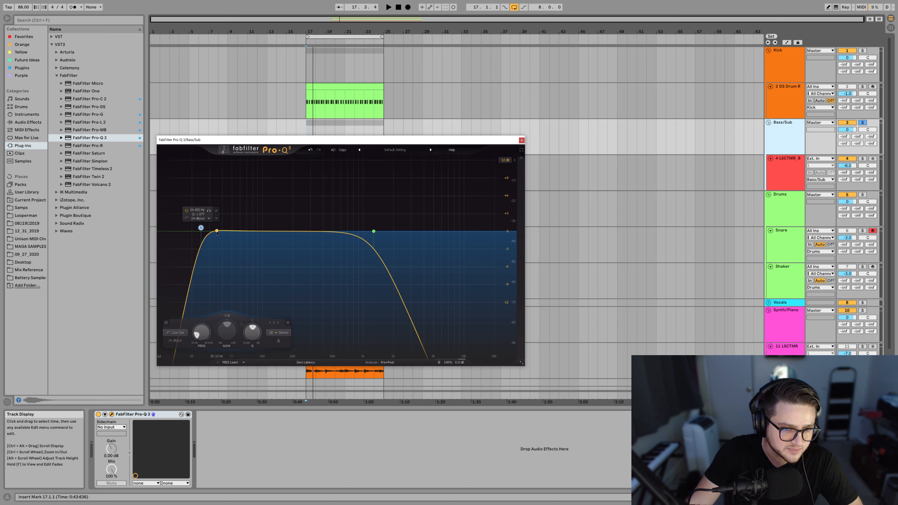
key("space")
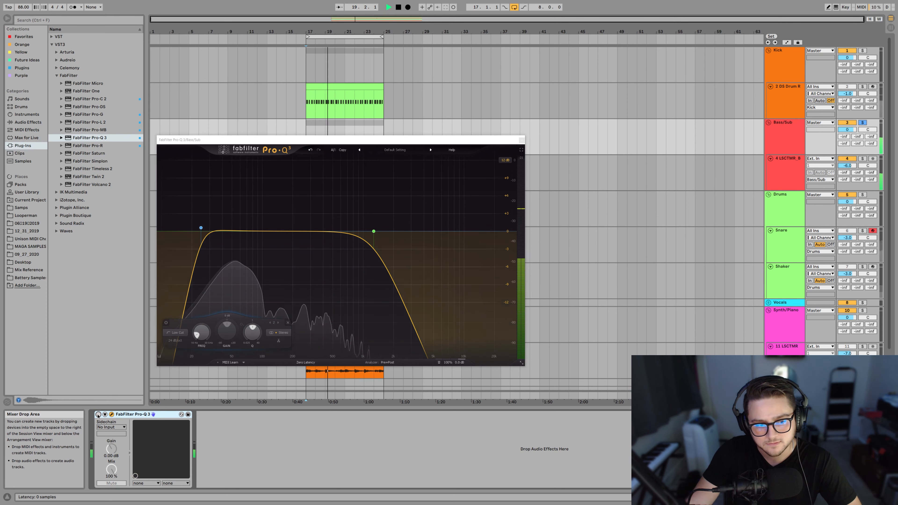
left_click(98, 415)
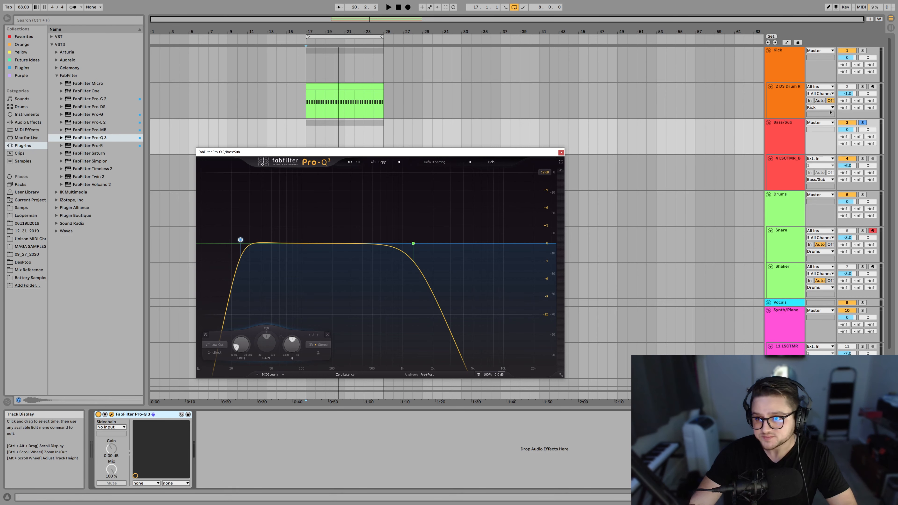
- Check the frequency of the boost in the kick drum rack's Pro-Q 3, and close that equalizer
left_click(785, 93)
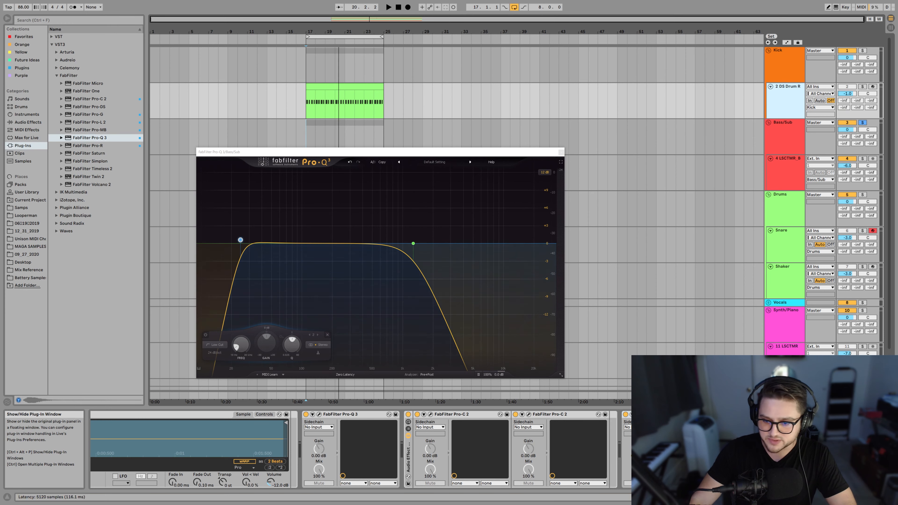
left_click(320, 415)
mouse_move(423, 189)
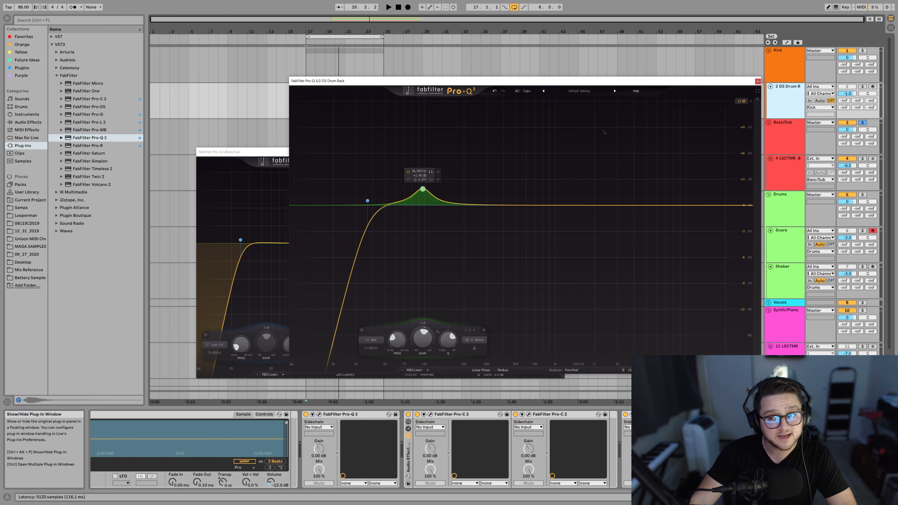
left_click(758, 81)
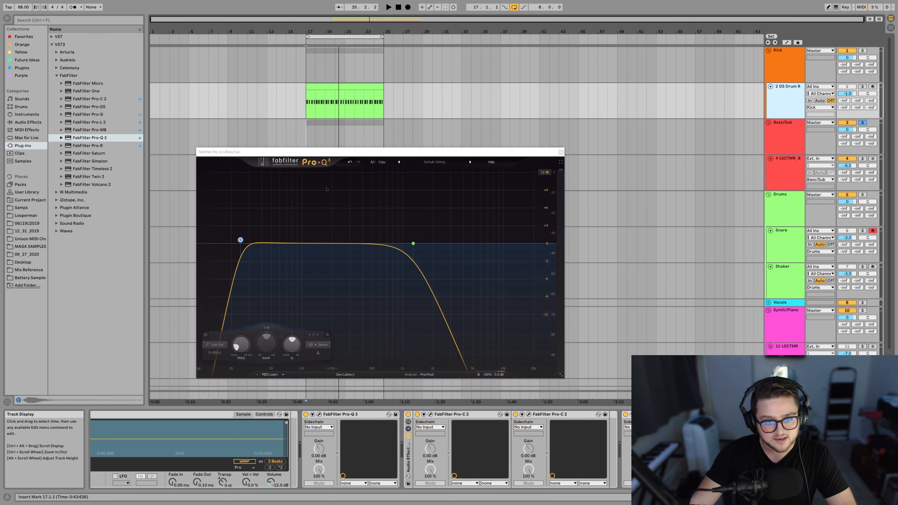
- Add a bell band at 97 Hz to the Bass/Sub equalizer and solo the Kick group together with the bass
left_click(292, 244)
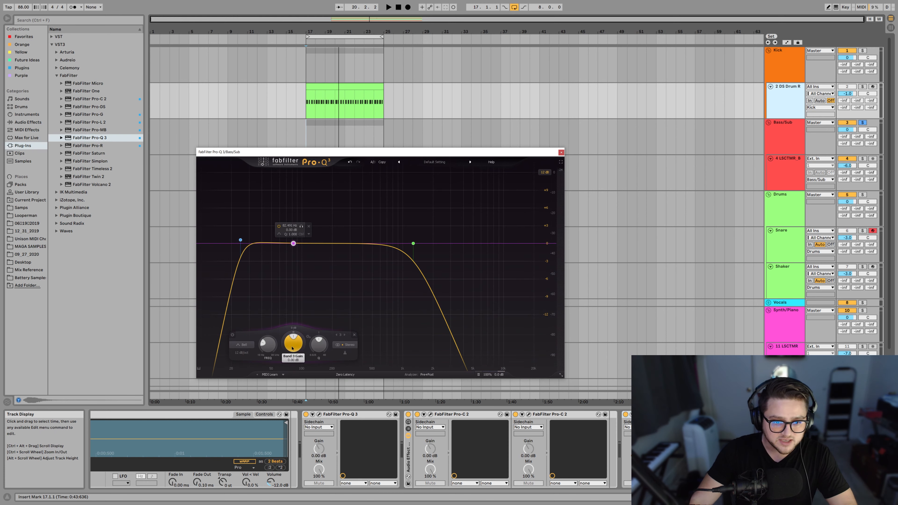
double_click(270, 350)
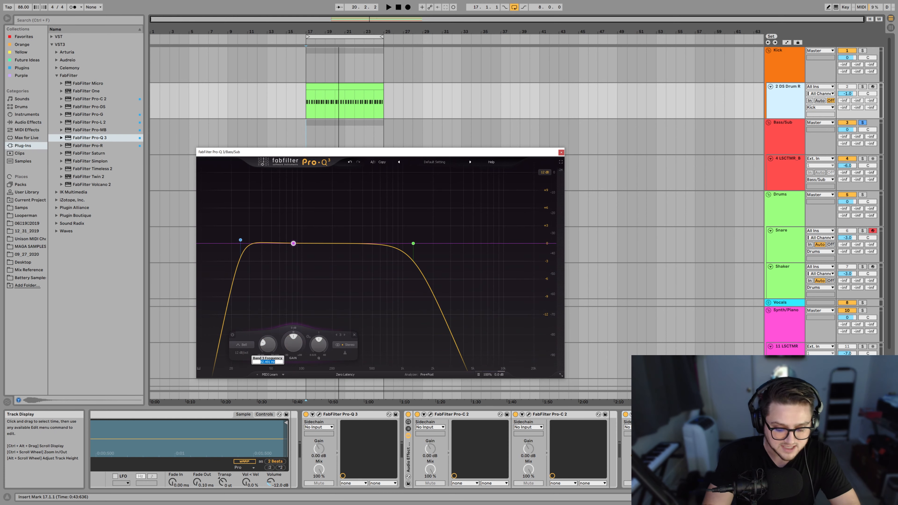
type("97")
key("Return")
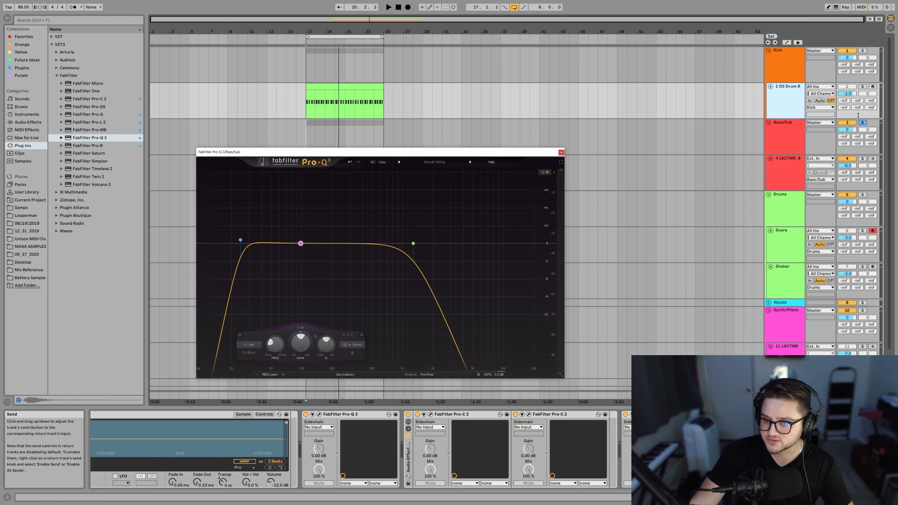
left_click(862, 51, "ctrl")
- Narrow the 97 Hz bell band moderately and set its gain to -12 dB
mouse_move(301, 243)
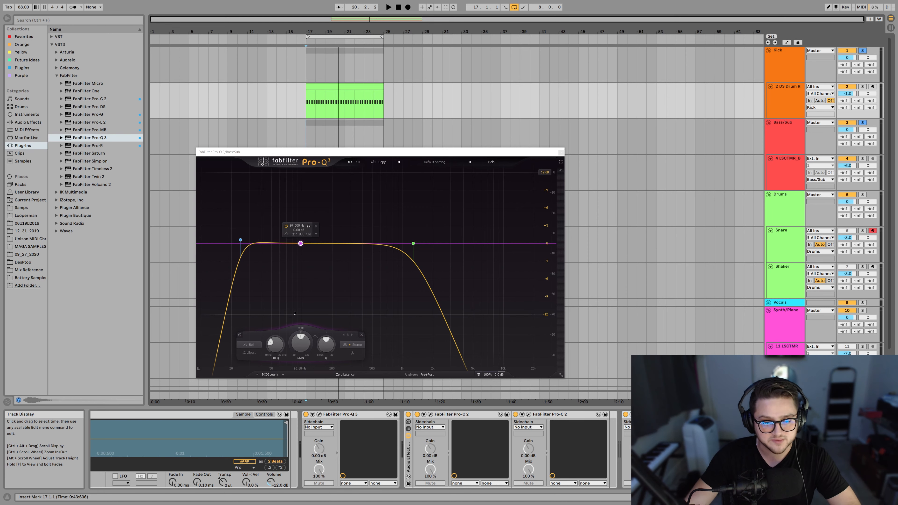
left_click_drag(301, 342, 325, 305)
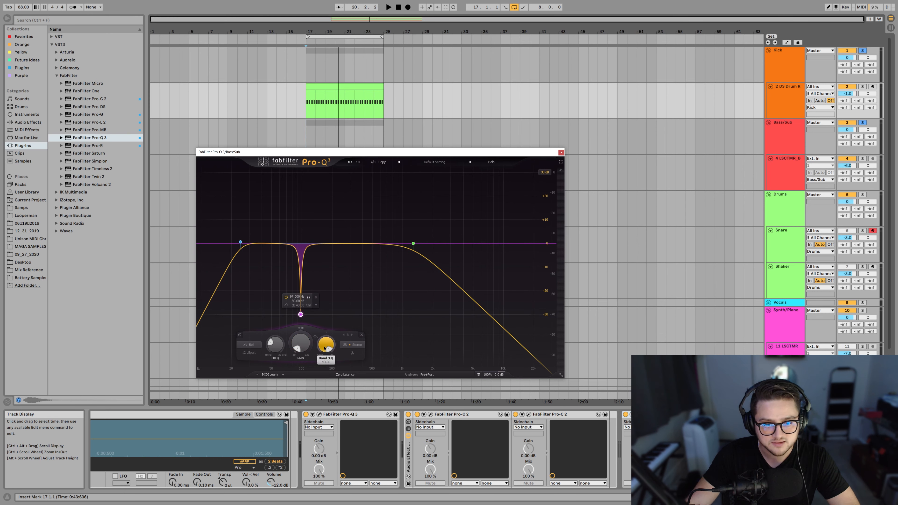
left_click_drag(325, 348, 325, 356)
double_click(302, 342)
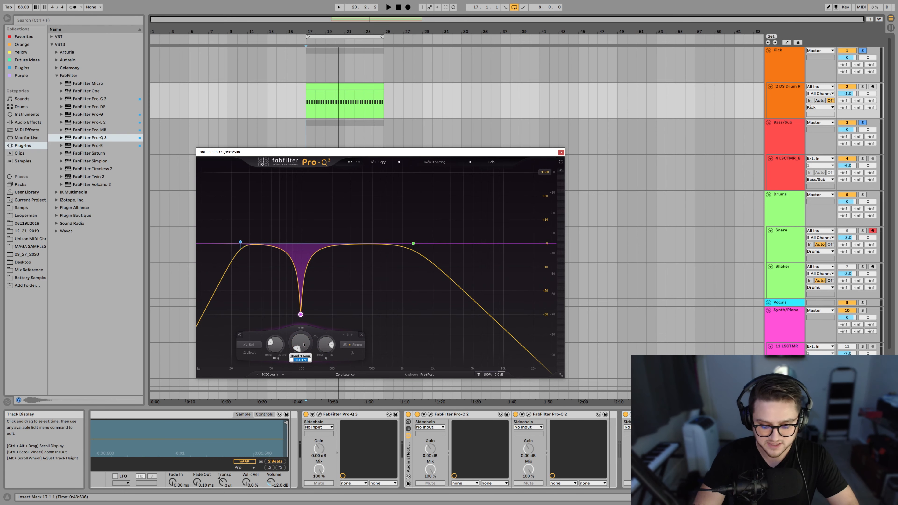
type("-12")
key("Return")
- Play kick and bass together and compare the mix with the 97 Hz cut bypassed and enabled
key("space")
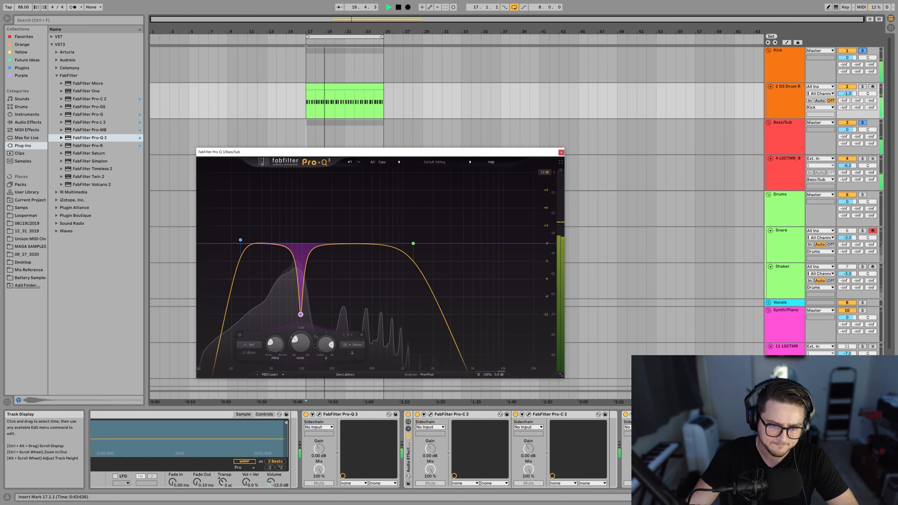
left_click(240, 335)
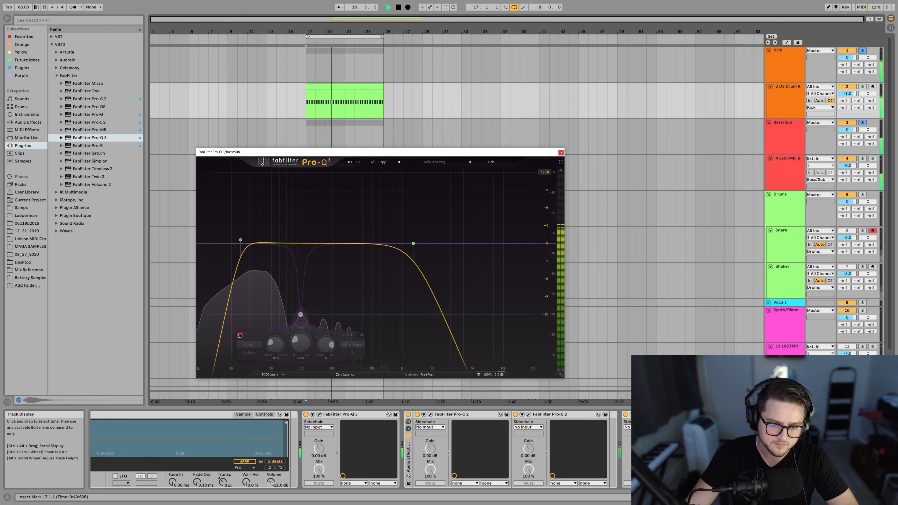
left_click(239, 334)
left_click(239, 335)
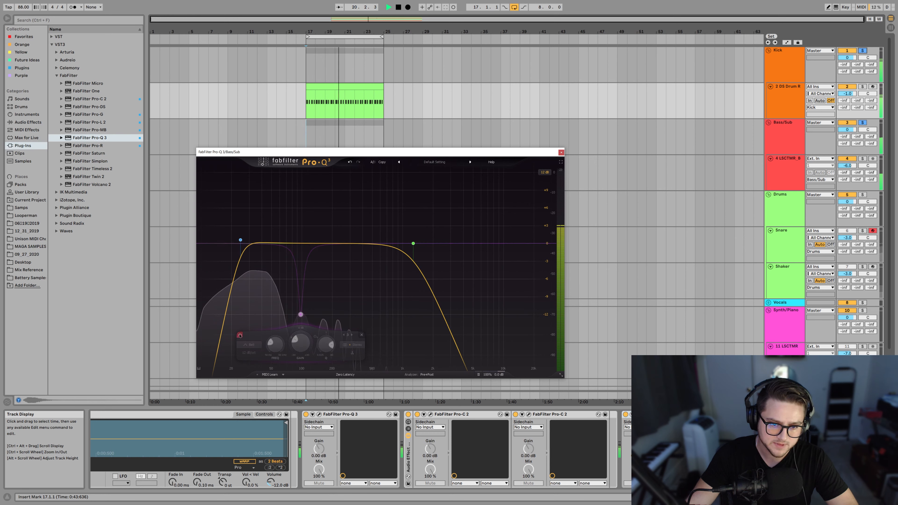
left_click(240, 335)
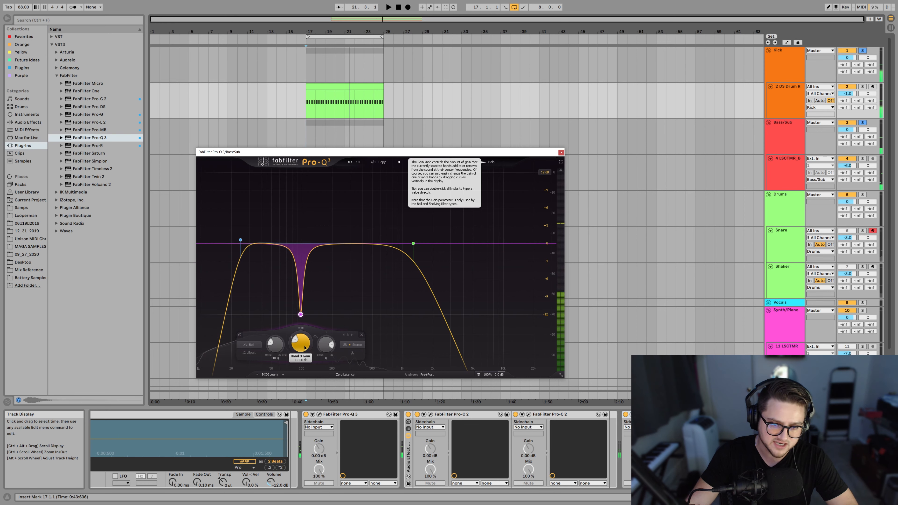
- Set the 97 Hz bell band's gain to -6 dB and widen its Q
double_click(305, 347)
type("0")
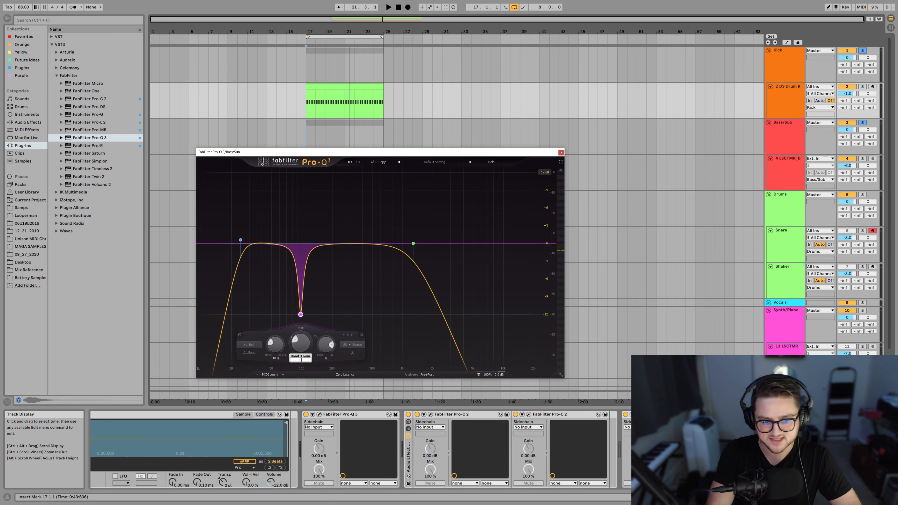
key("Return")
double_click(305, 347)
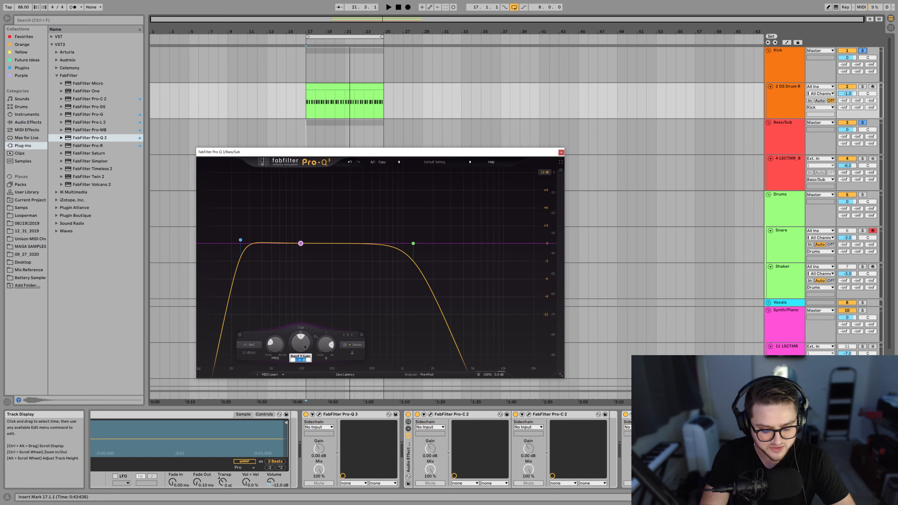
type("-6")
key("Return")
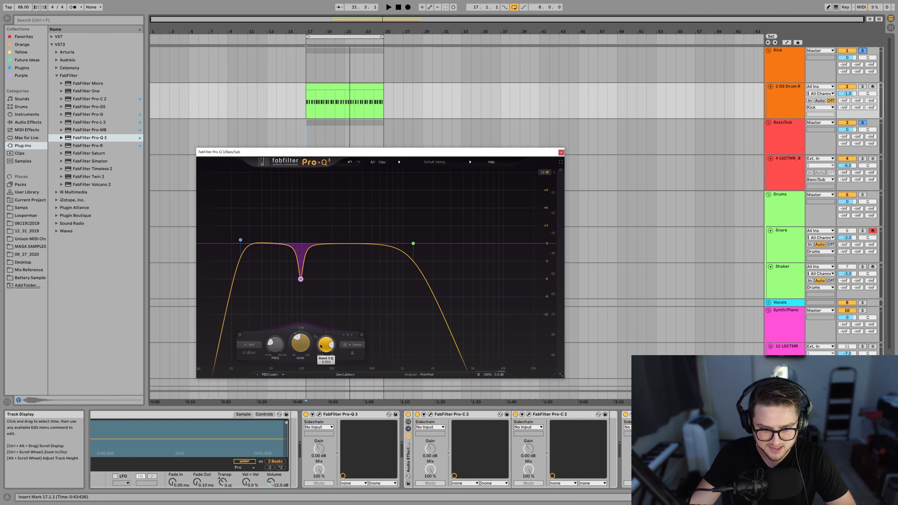
left_click_drag(325, 345, 324, 356)
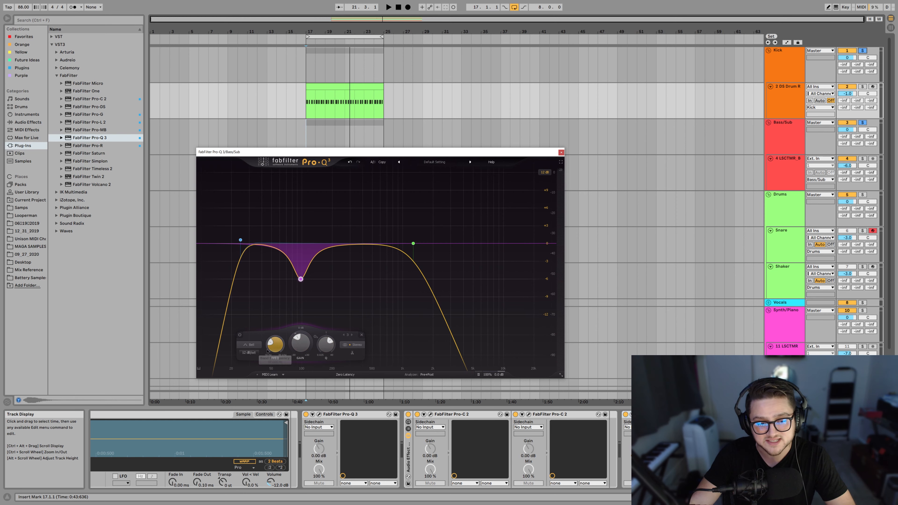
- Play the kick and bass while comparing the wider -6 dB cut bypassed and enabled
key("space")
left_click(239, 335)
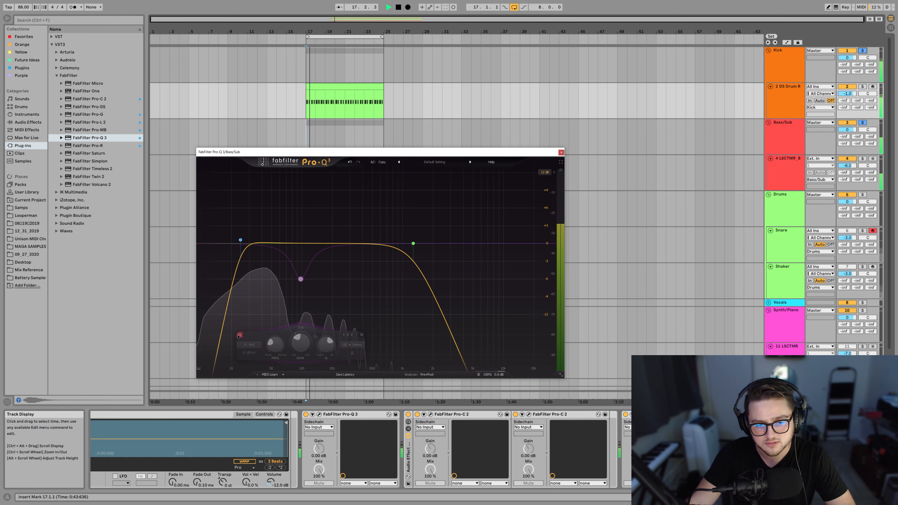
left_click(240, 335)
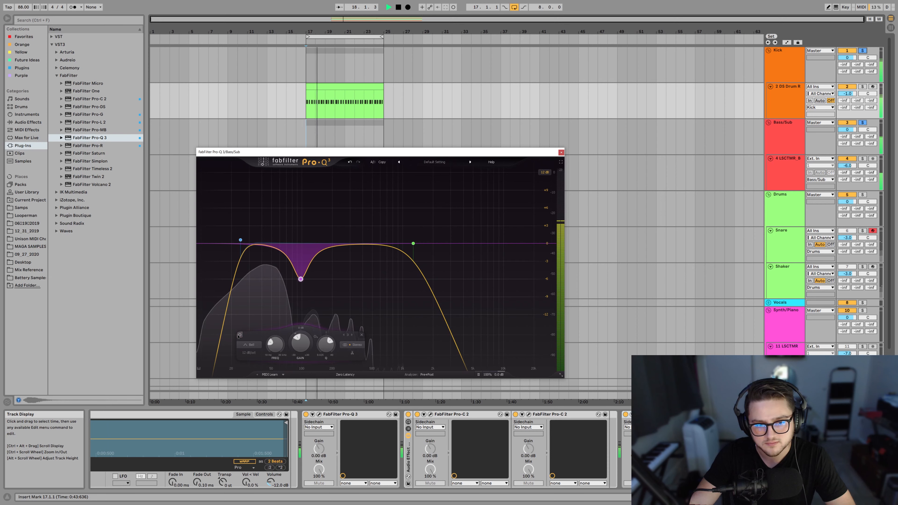
left_click(239, 335)
left_click(239, 335)
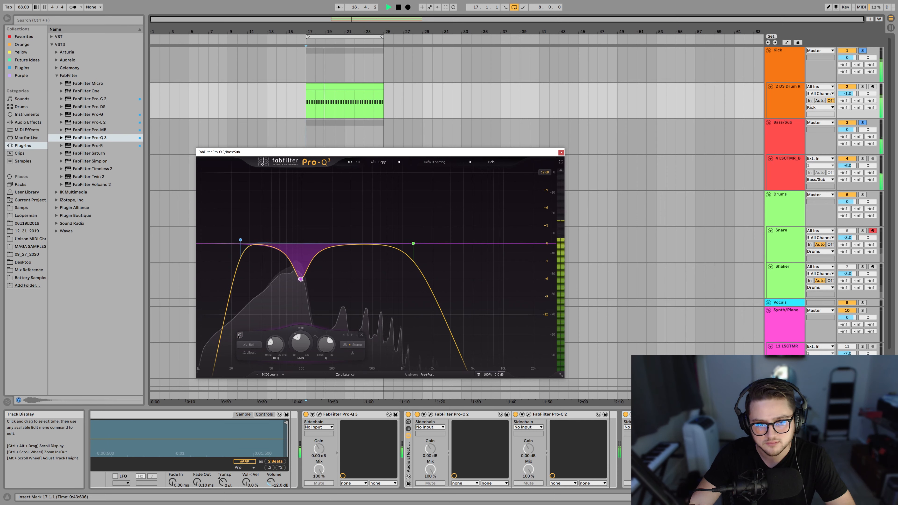
key("space")
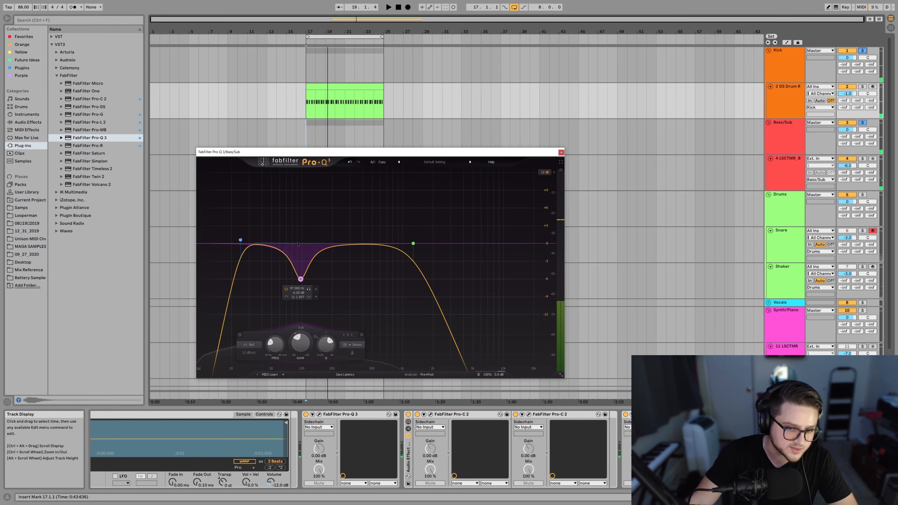
- Move the equalizer window below the bass track and set the playback start within the bass clip at 18.3.1
mouse_move(230, 252)
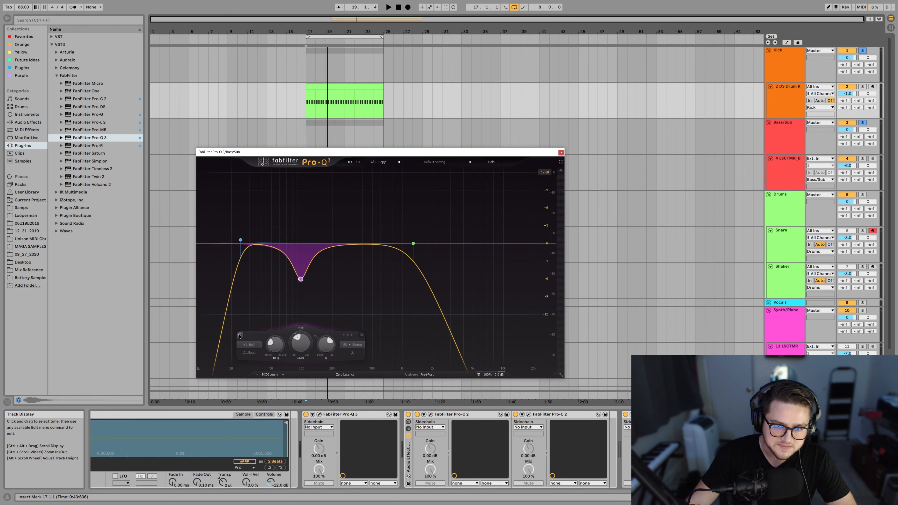
left_click_drag(307, 153, 299, 253)
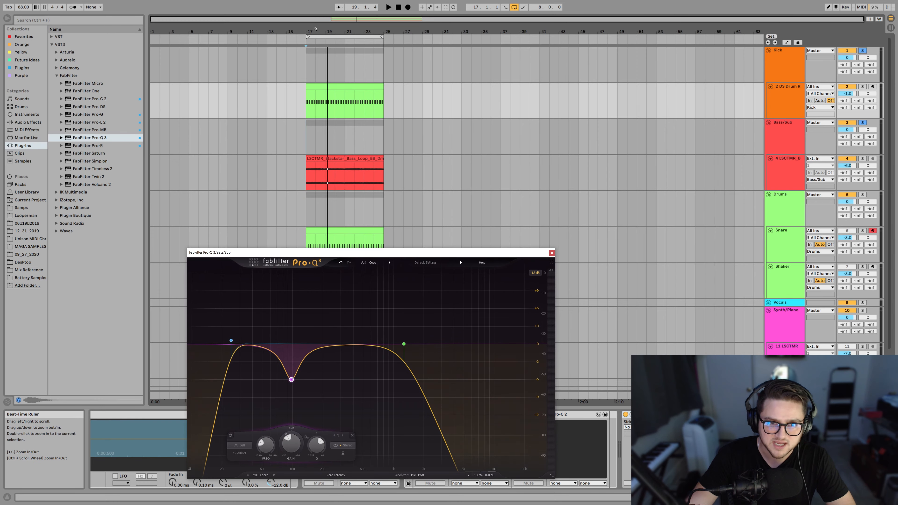
scroll(327, 177, "up", 3)
left_click(325, 178)
key("space")
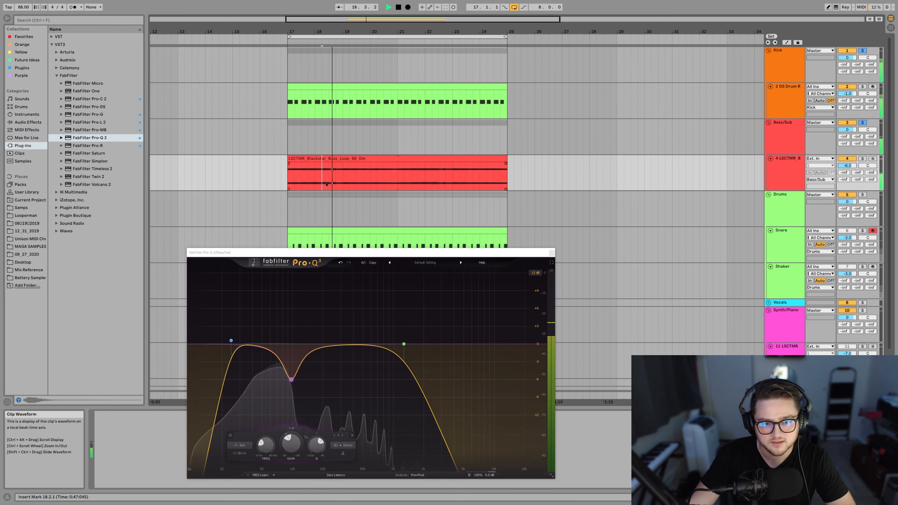
left_click(329, 186)
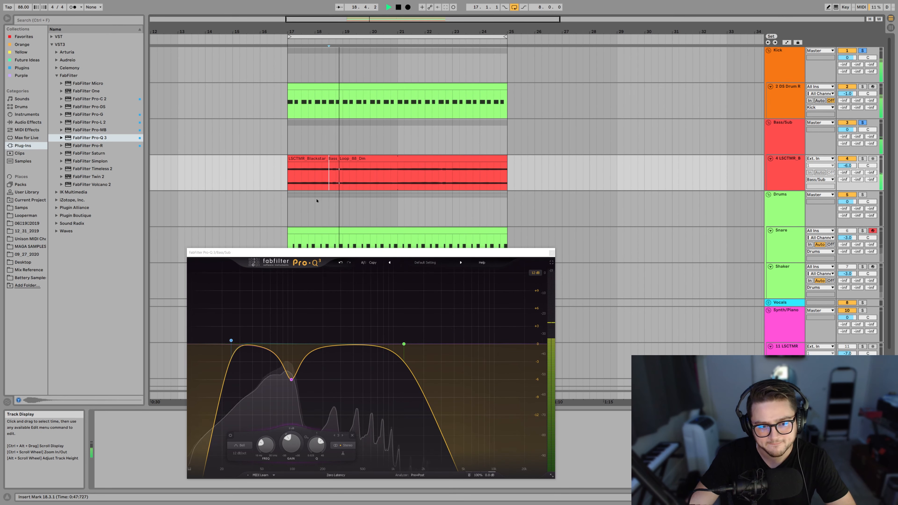
- Listen to the passage from 18.3.1 with the 97 Hz cut bypassed and enabled
left_click(328, 396)
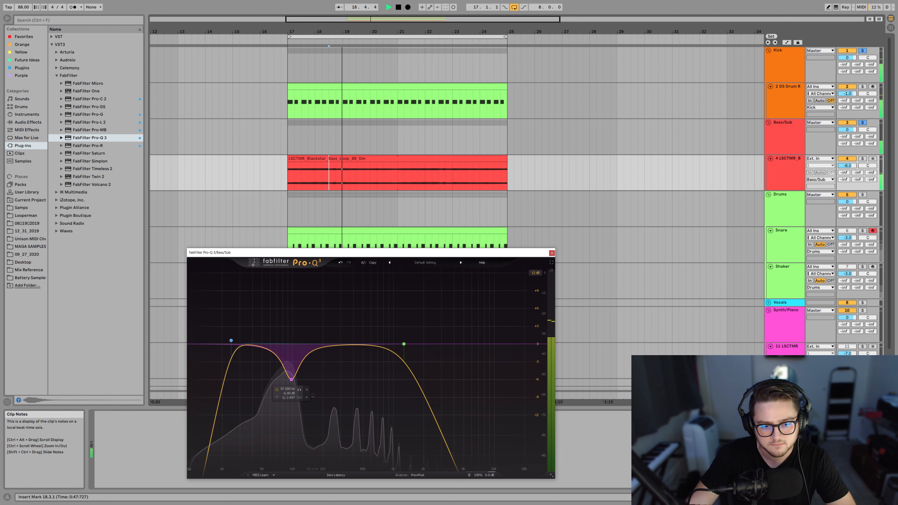
mouse_move(290, 406)
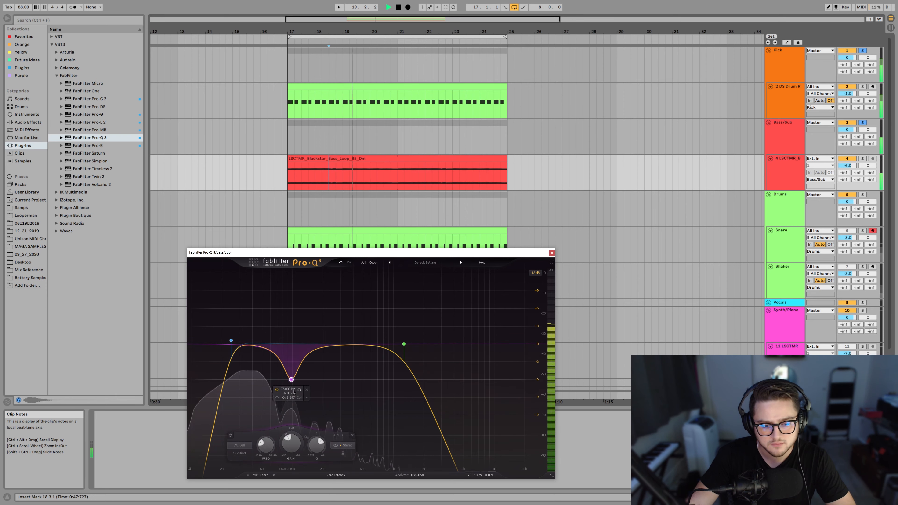
left_click(231, 438)
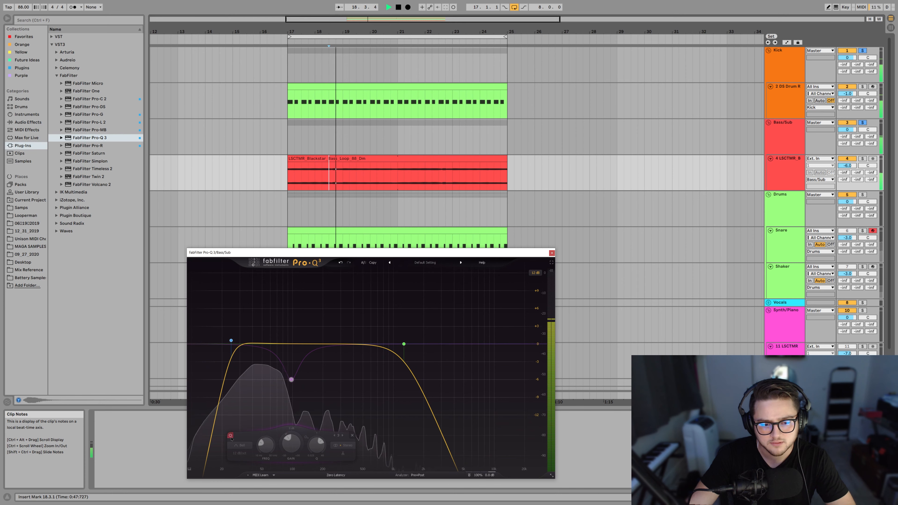
left_click(230, 437)
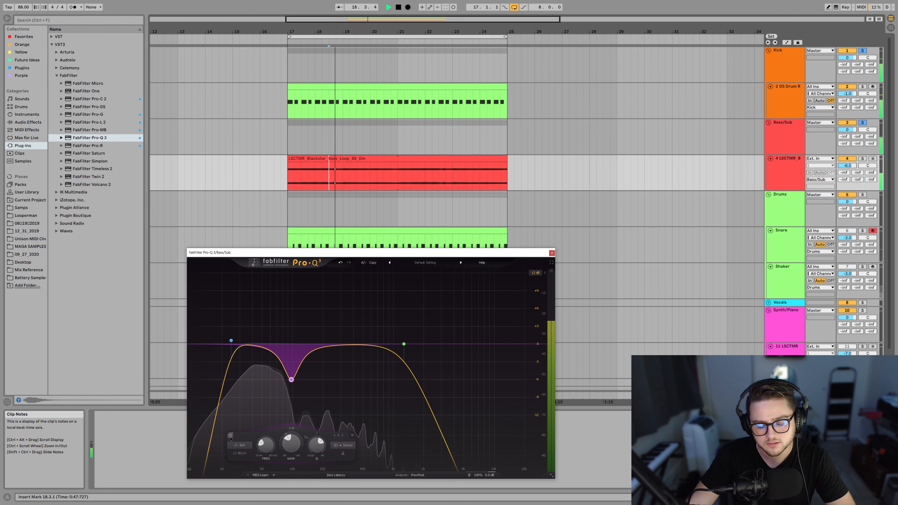
key("space")
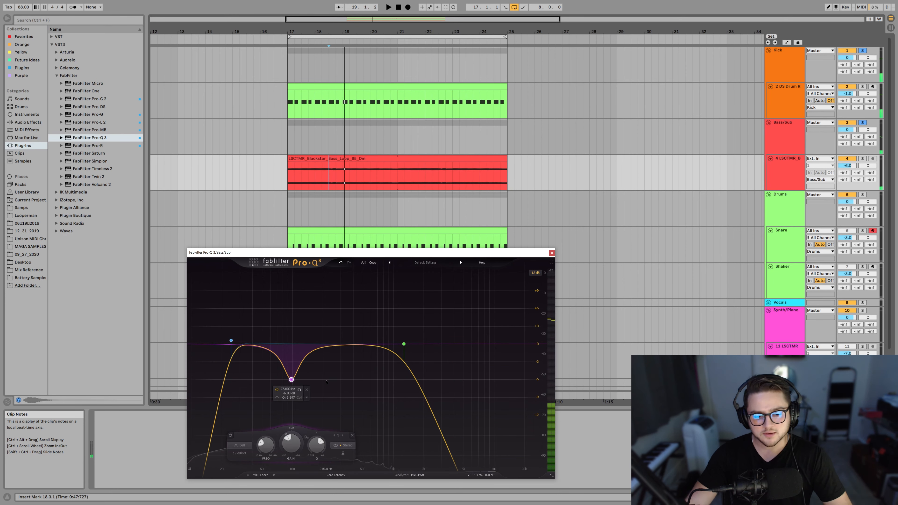
- Try boosting the 97 Hz bell band to about +8.5 dB and play the kick and bass together
mouse_move(290, 443)
left_click_drag(293, 447, 303, 411)
key("space")
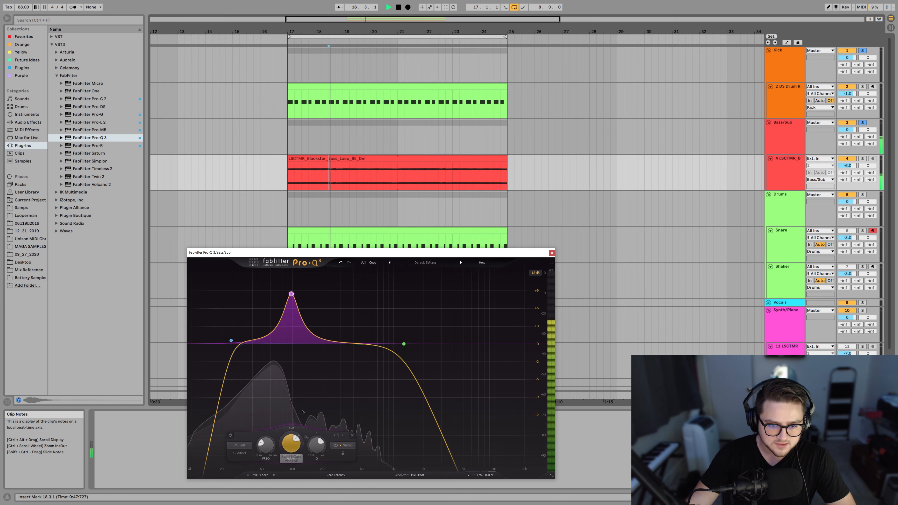
key("space")
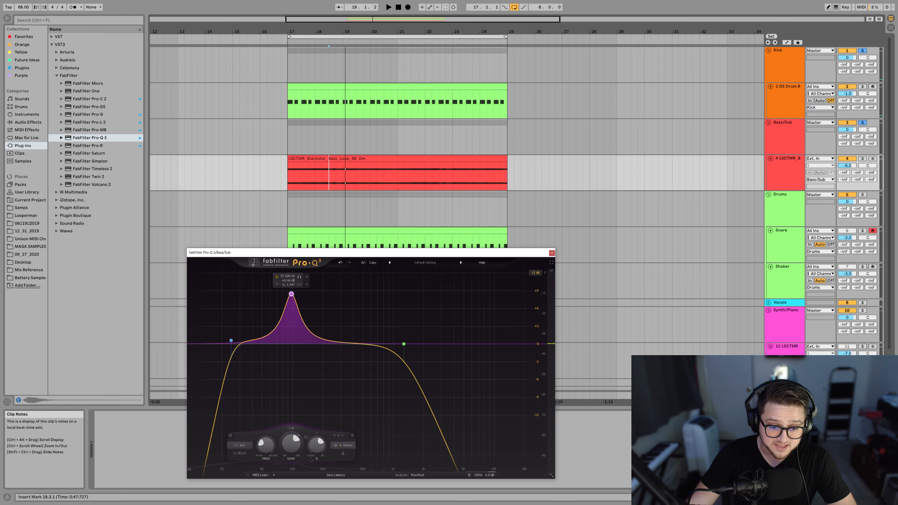
key("space")
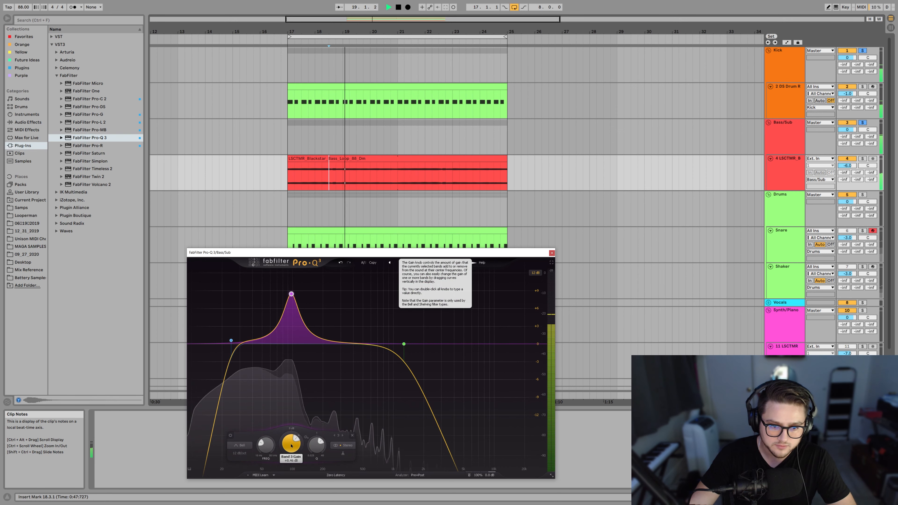
- Set the 97 Hz boost to +6 dB and listen to the kick and bass passage
double_click(291, 446)
key("Return")
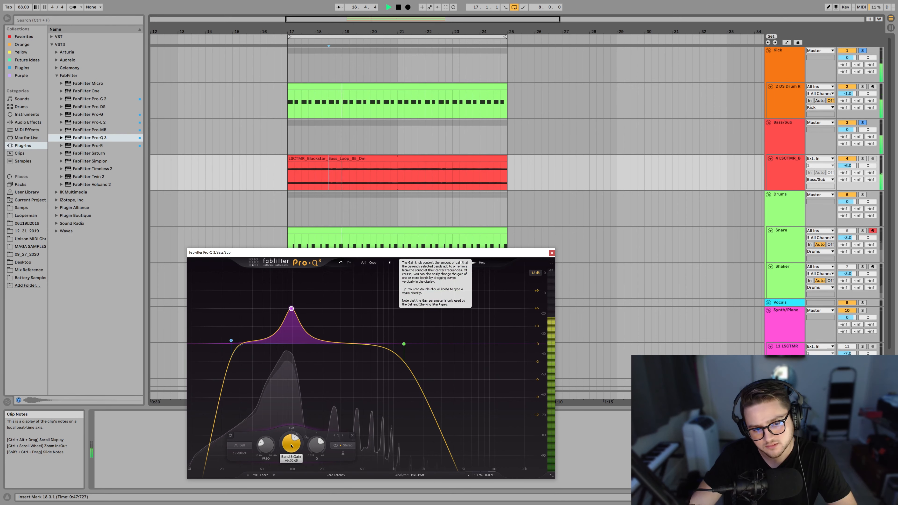
key("space")
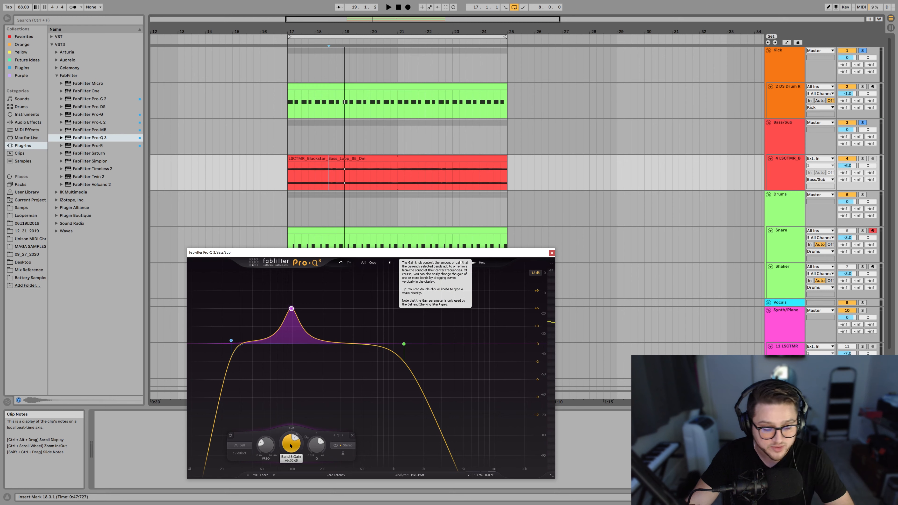
- Set the 97 Hz band's gain back to -6 dB and play the passage
double_click(291, 446)
type("-6")
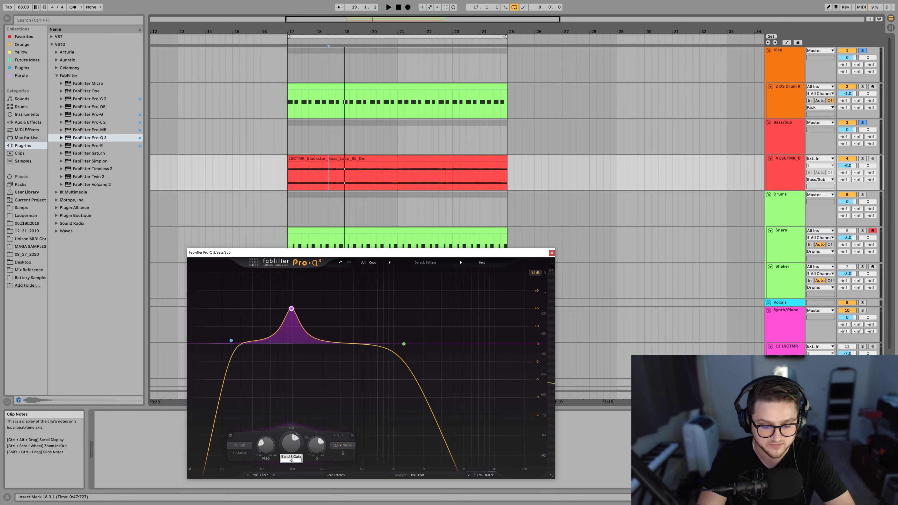
key("Return")
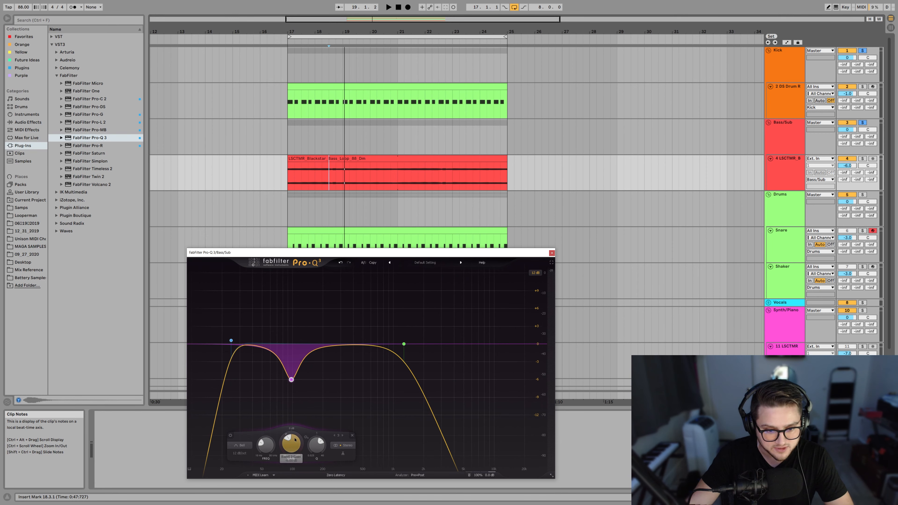
key("space")
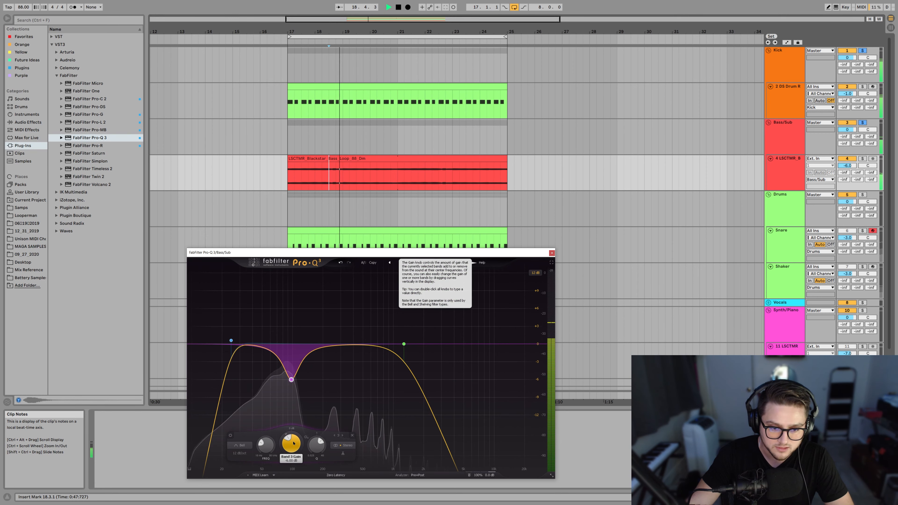
key("space")
- Set the 97 Hz band's gain to -4 dB and listen to the kick and bass
double_click(292, 444)
type("-")
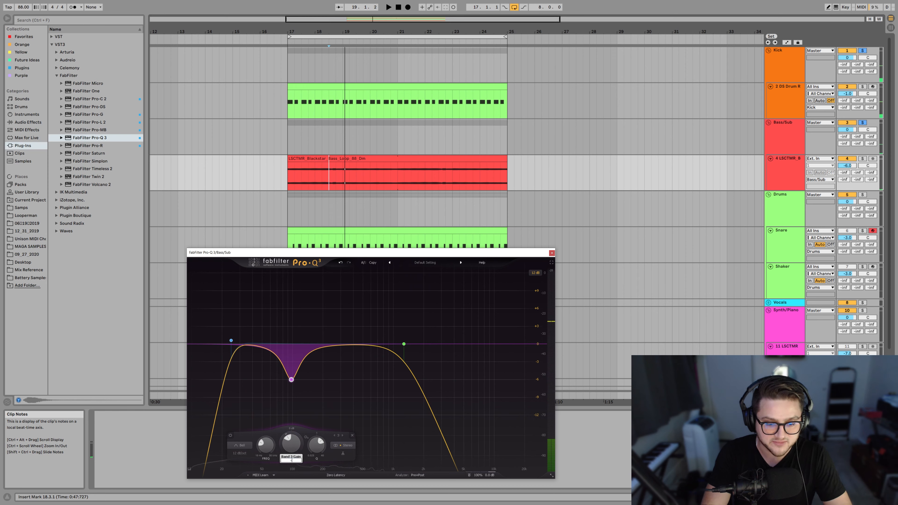
type("4")
key("Return")
key("space")
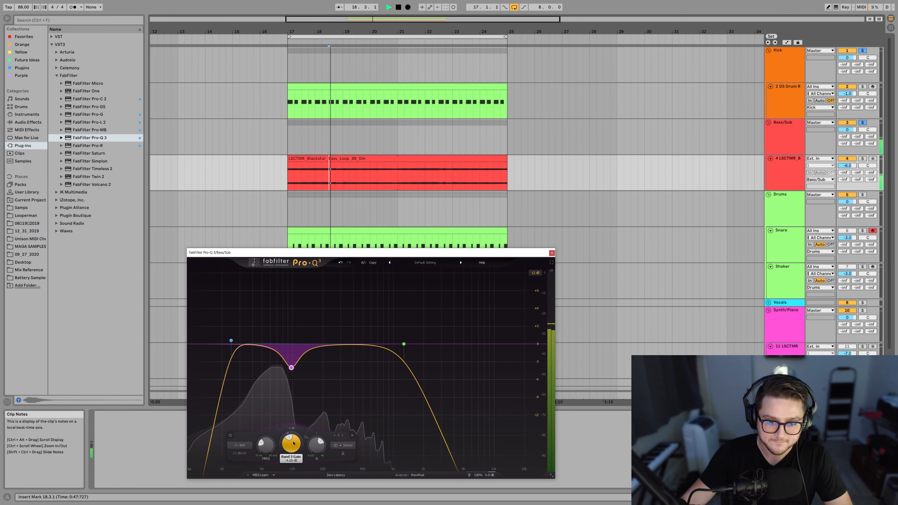
key("space")
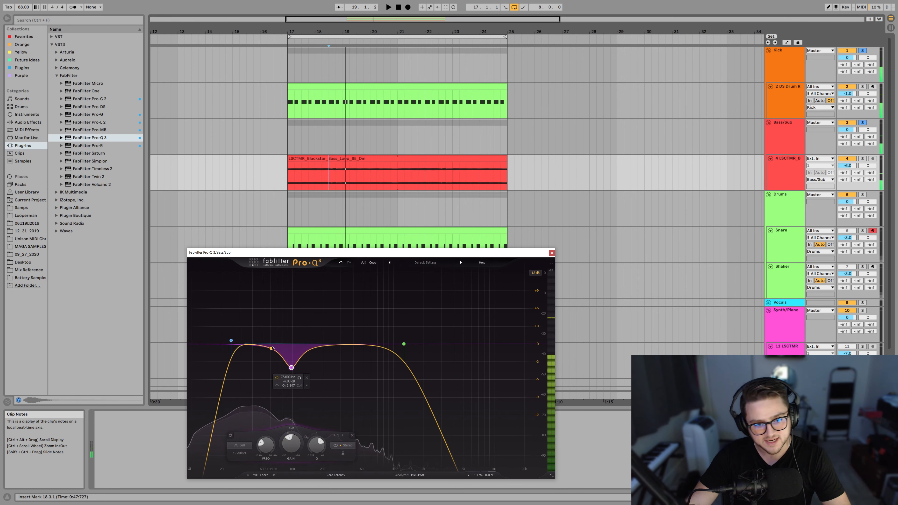
- Narrow the Q of the -4 dB cut at 97 Hz and play the kick and bass to check it
left_click_drag(316, 445, 315, 441)
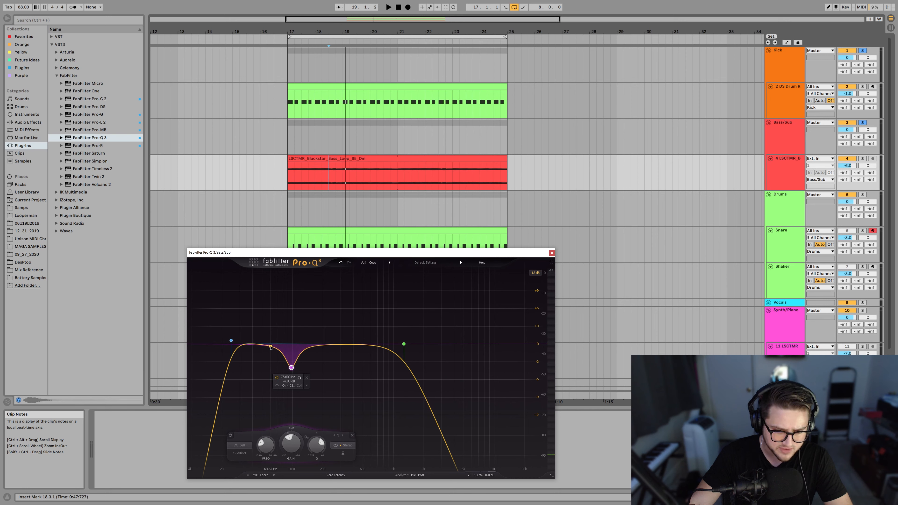
scroll(314, 448, "up", 1)
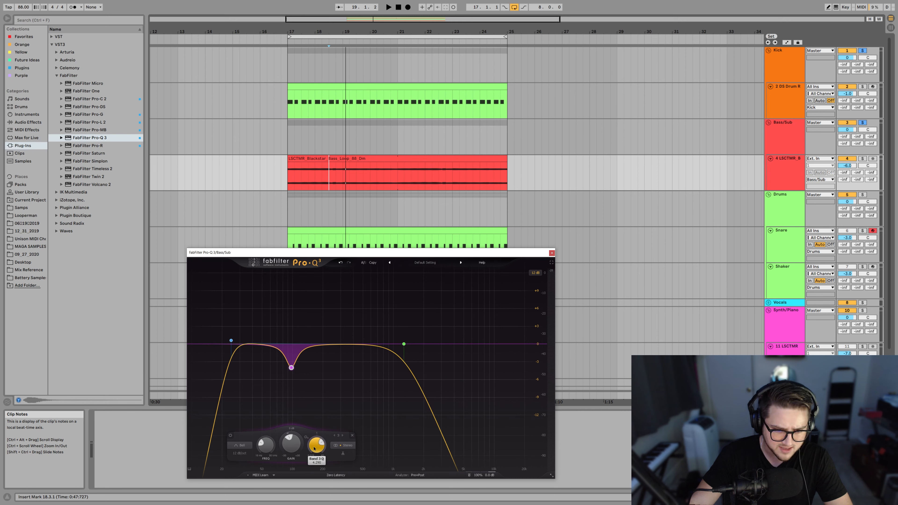
scroll(314, 449, "up", 3)
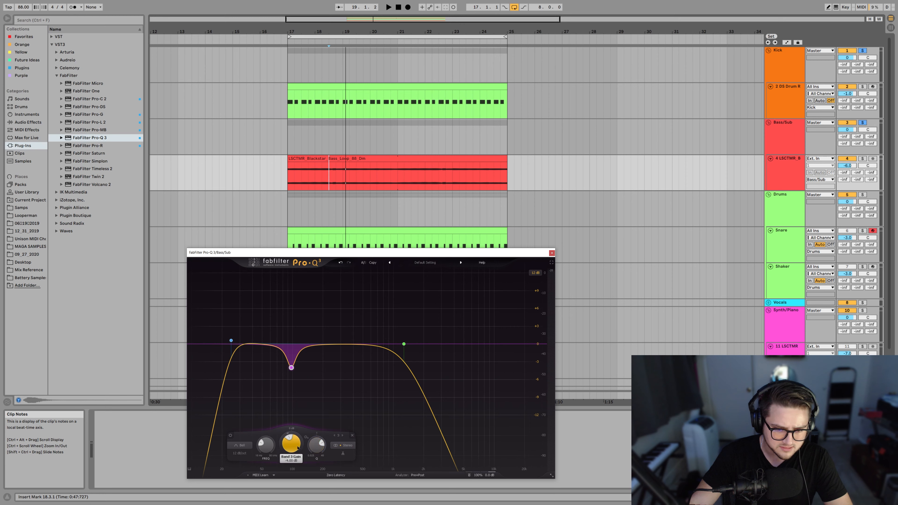
scroll(313, 444, "up", 1)
key("space")
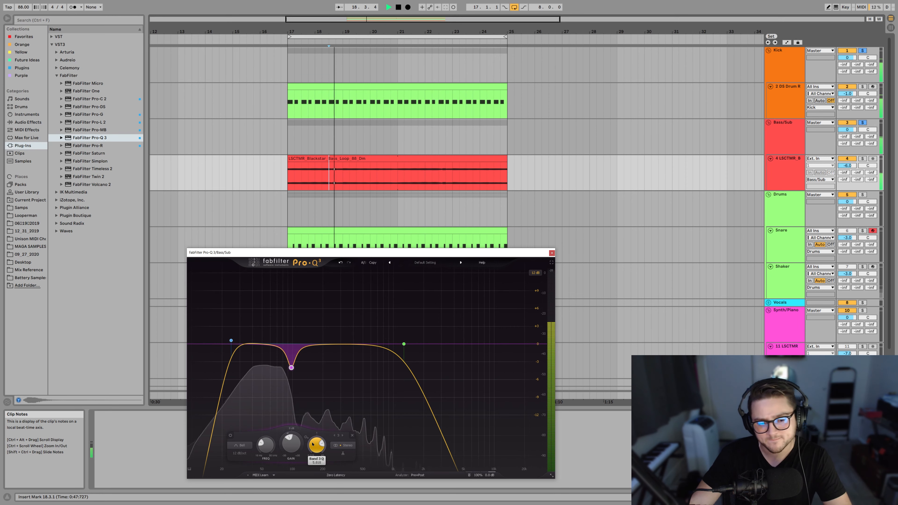
key("space")
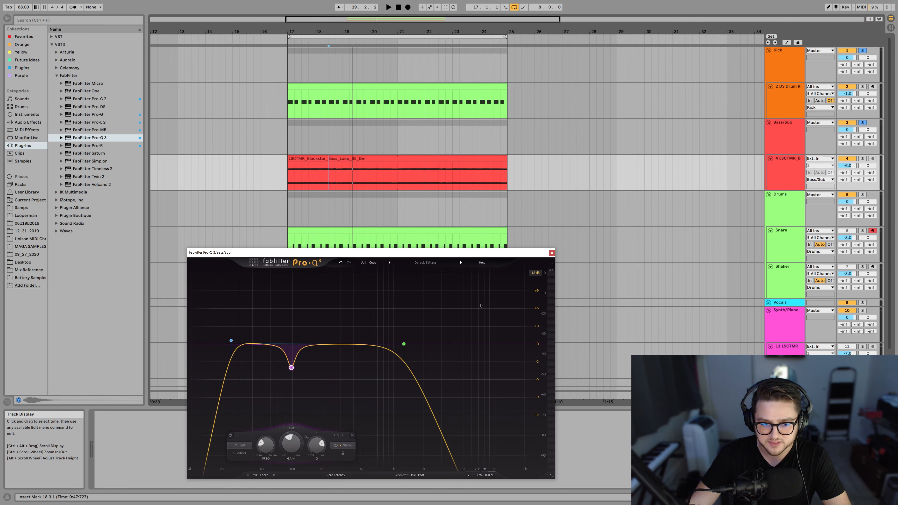
- Close the equalizer window and select the Bass/Sub group track to show its devices
left_click(551, 253)
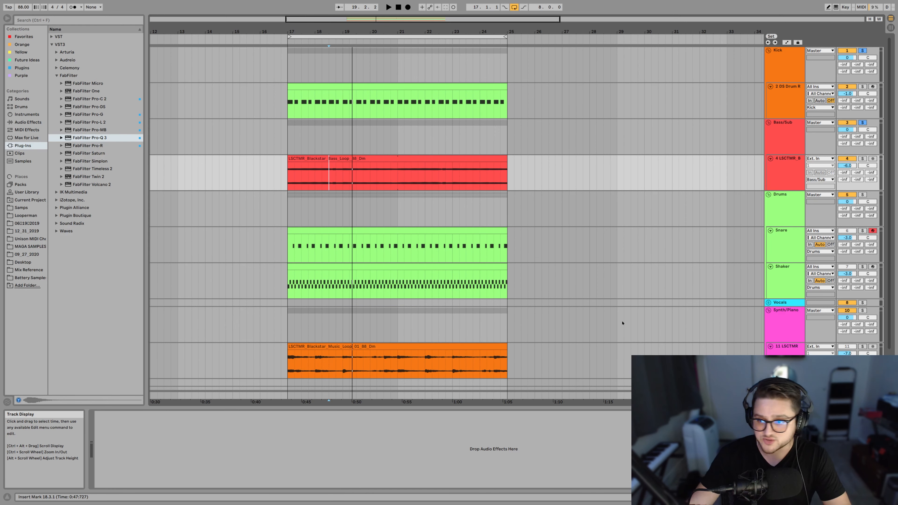
left_click(788, 165)
left_click(791, 140)
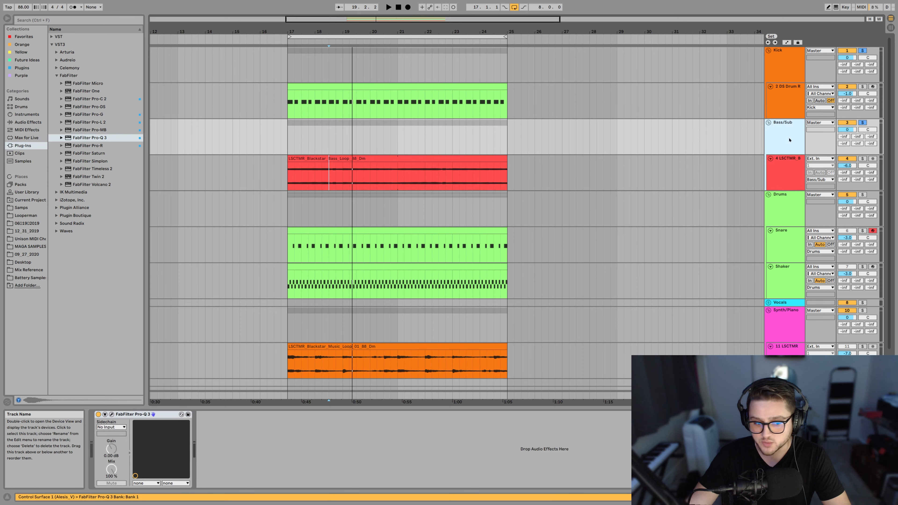